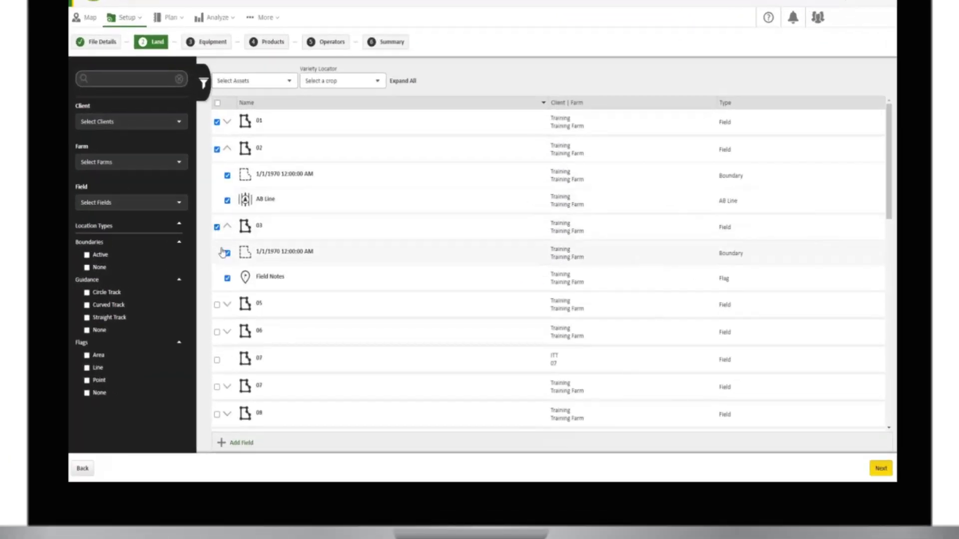
# Step: Advance the earlier wizard demo from land selection to the equipment step
pyautogui.click(881, 469)
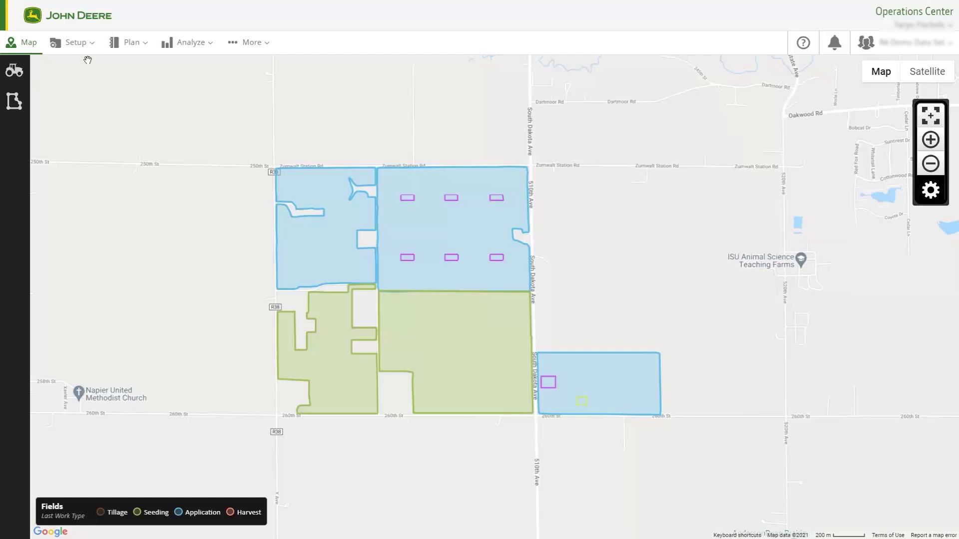
# Step: Start a new GreenStar 3 2630 / Generation 4 CommandCenter setup file named 'Setup File'
pyautogui.click(78, 46)
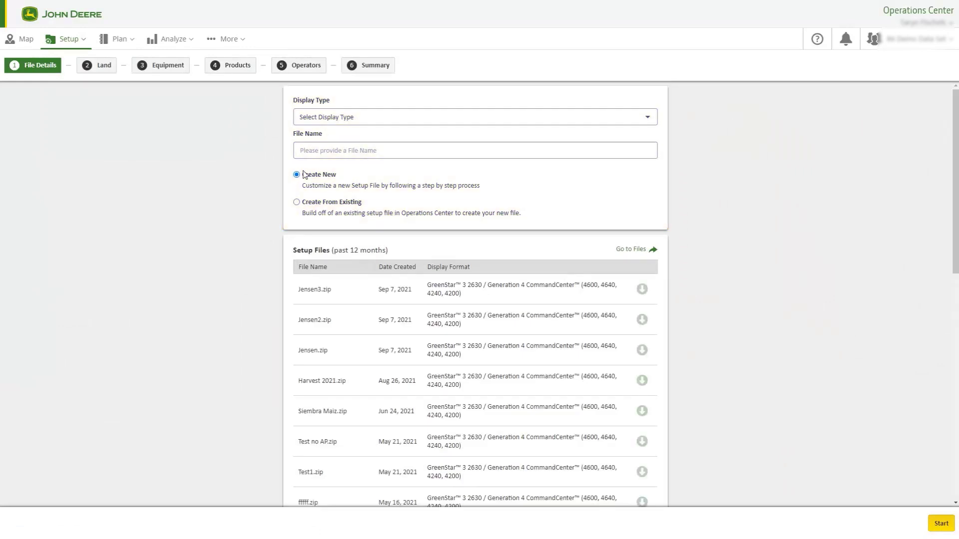
pyautogui.click(406, 118)
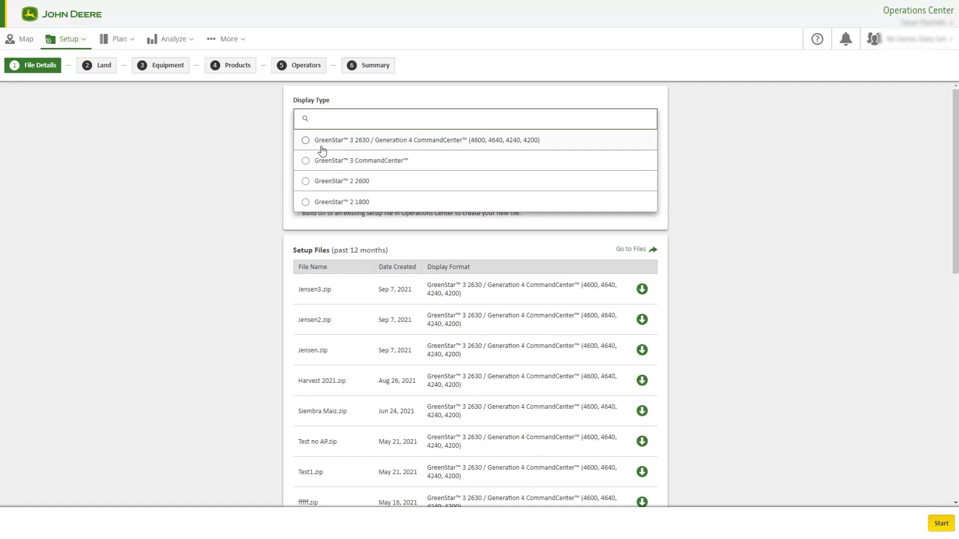
pyautogui.click(306, 141)
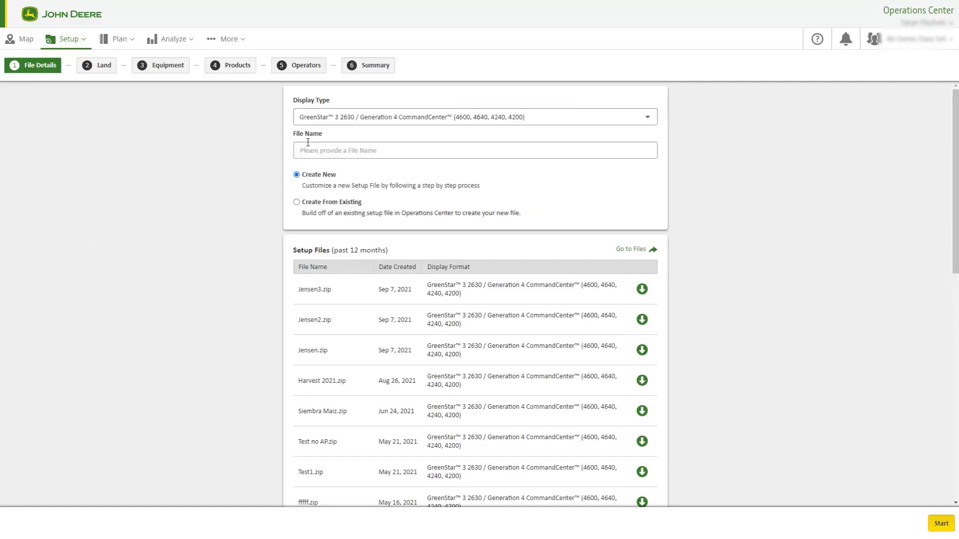
pyautogui.click(313, 150)
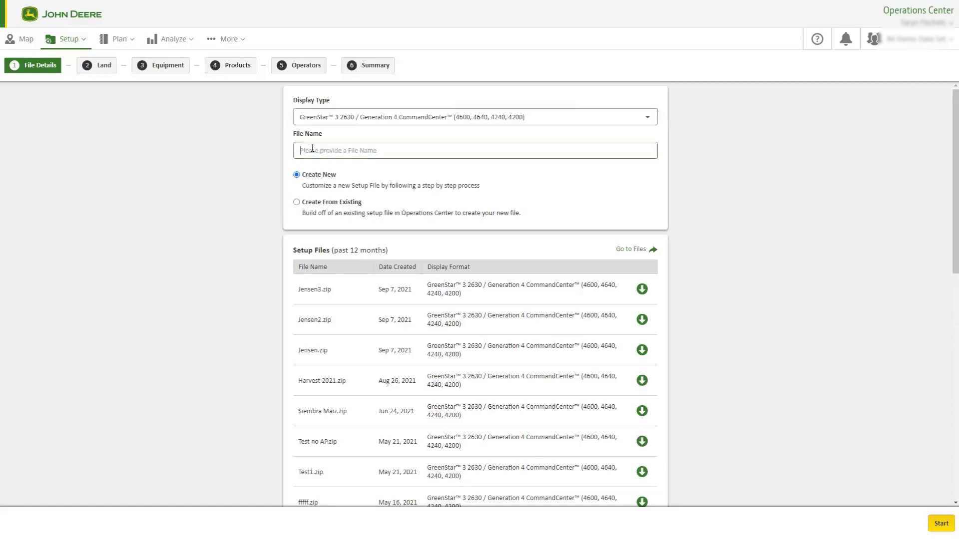
pyautogui.write('Setup File')
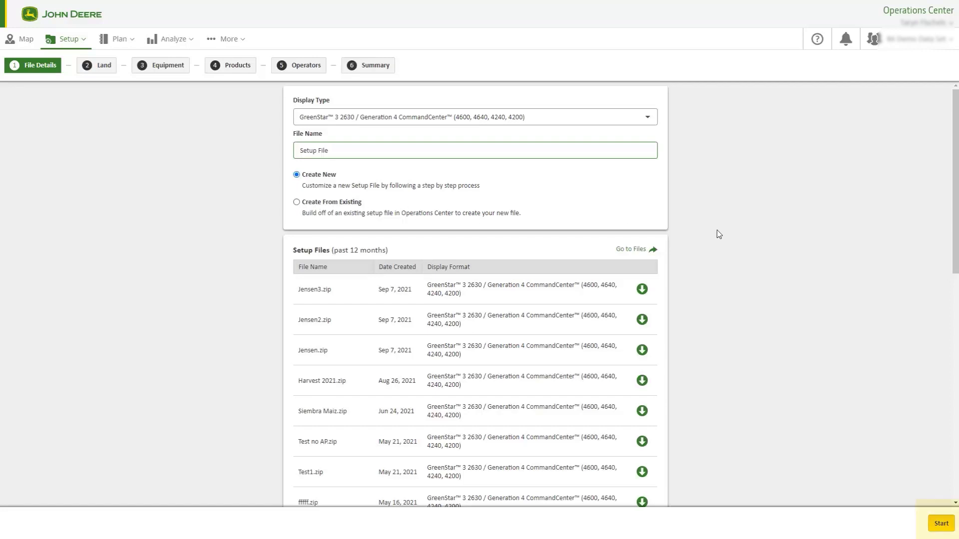
pyautogui.click(937, 524)
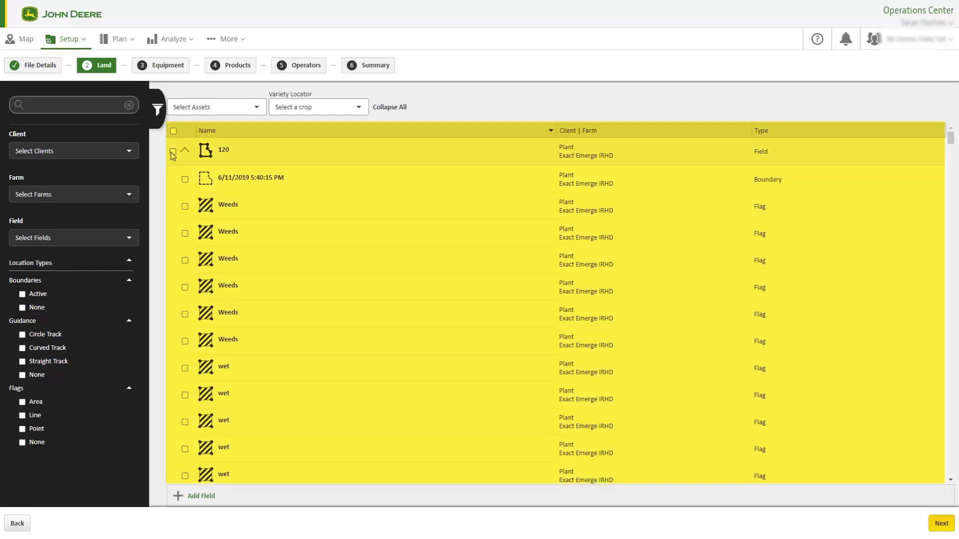
# Step: Add fields 120, 123 and 85, check the Variety Locator crop list, and continue
pyautogui.click(172, 152)
pyautogui.scroll(-5, 185, 219)
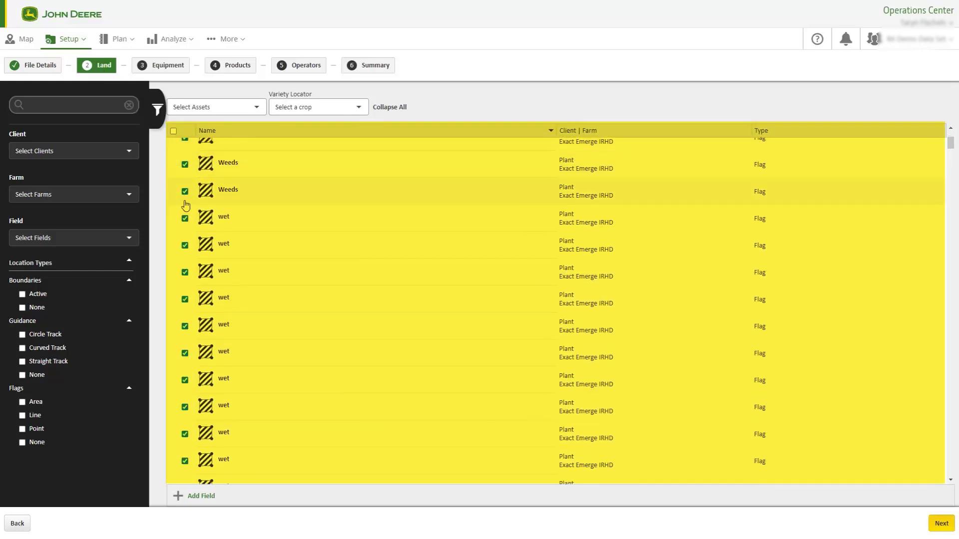
pyautogui.scroll(-5, 186, 219)
pyautogui.scroll(-3, 184, 240)
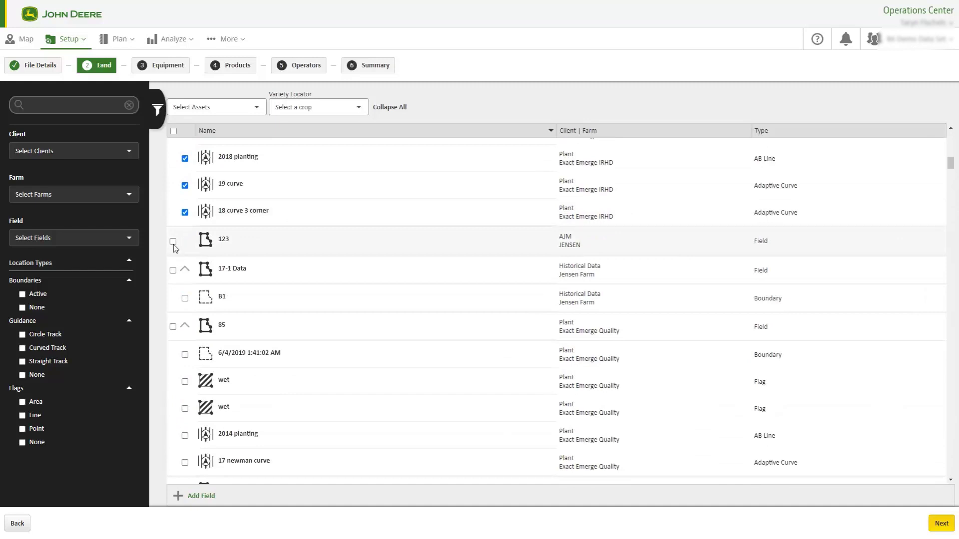
pyautogui.click(172, 240)
pyautogui.click(172, 327)
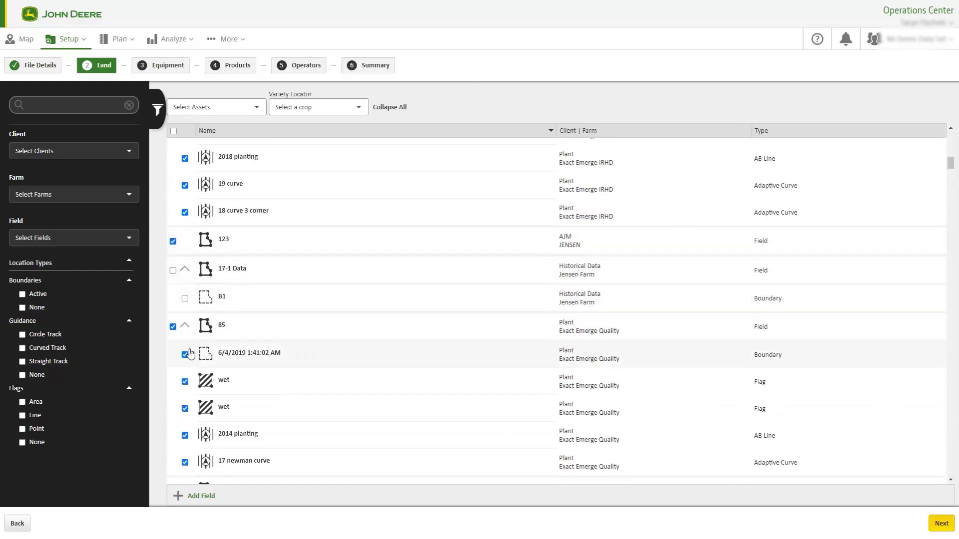
pyautogui.scroll(-2, 189, 354)
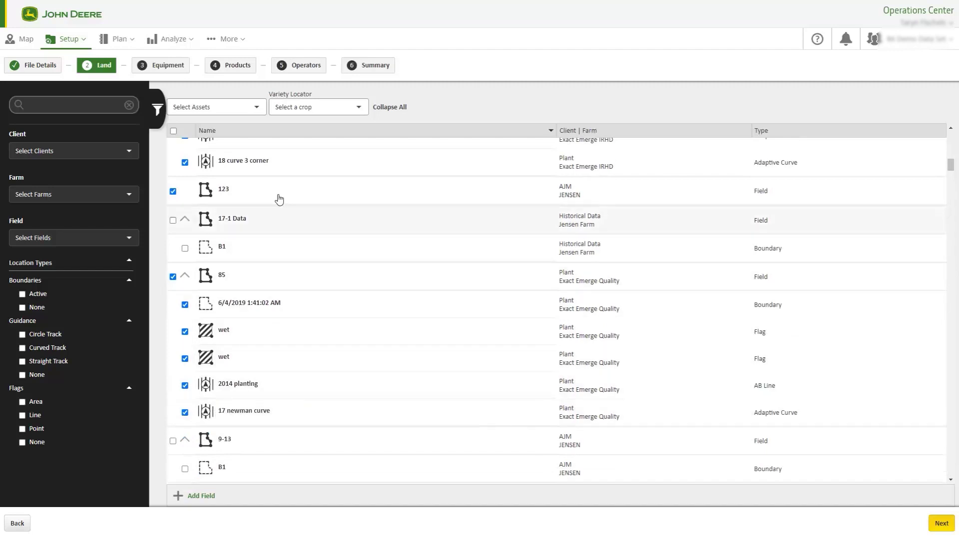
pyautogui.click(358, 114)
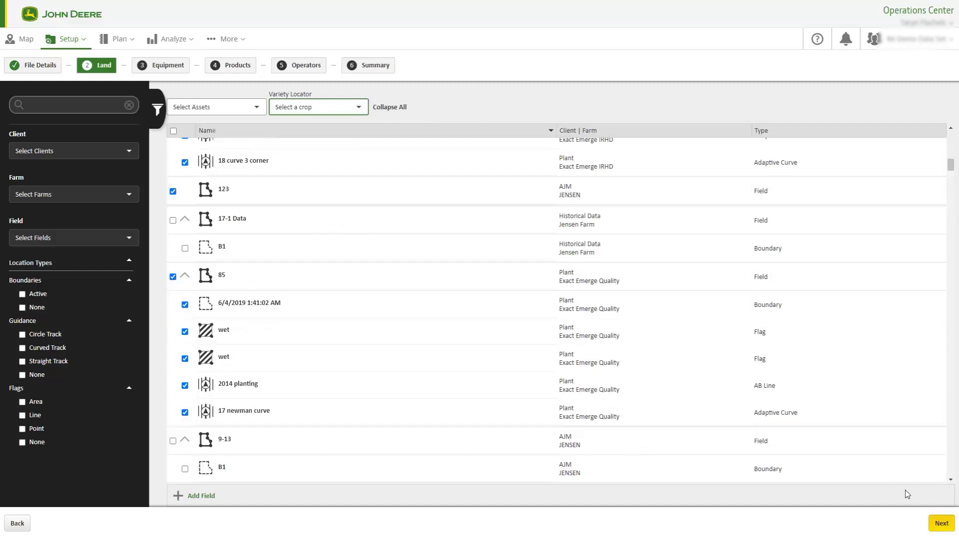
pyautogui.click(940, 524)
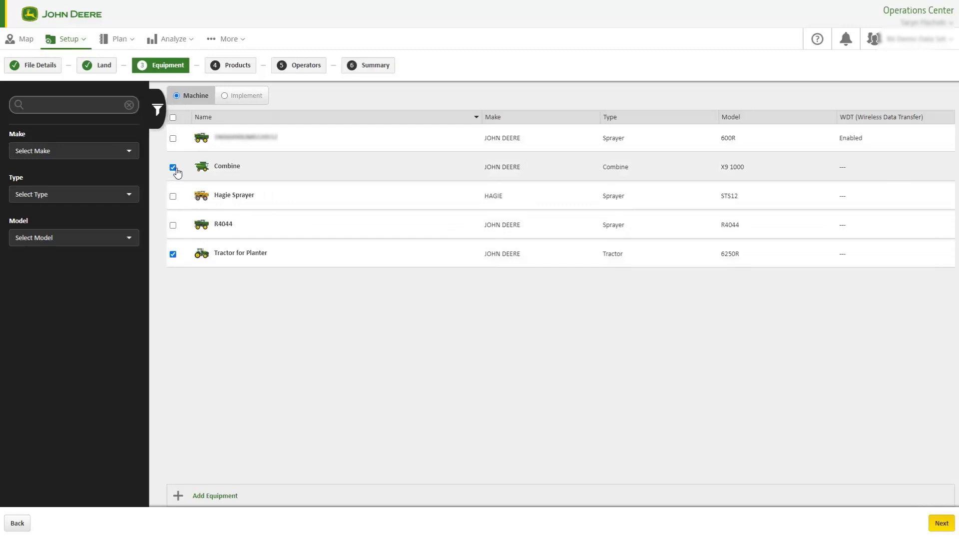
# Step: Add all five implements from the Implement list and continue to products
pyautogui.click(241, 95)
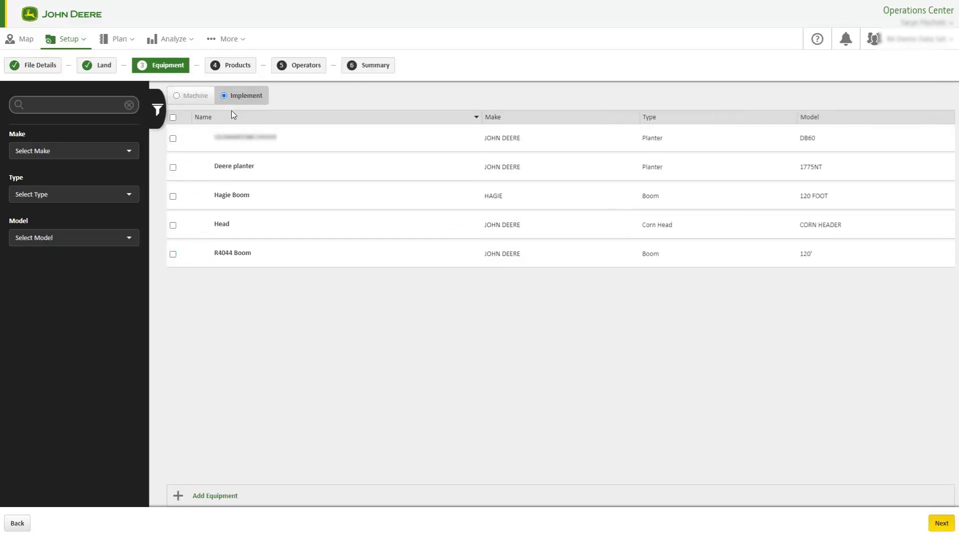
pyautogui.click(173, 117)
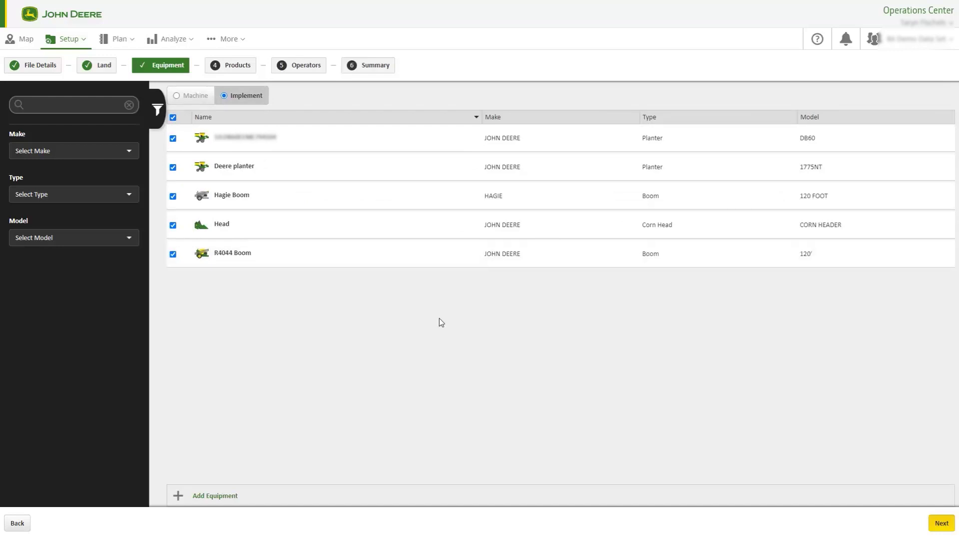
pyautogui.click(939, 522)
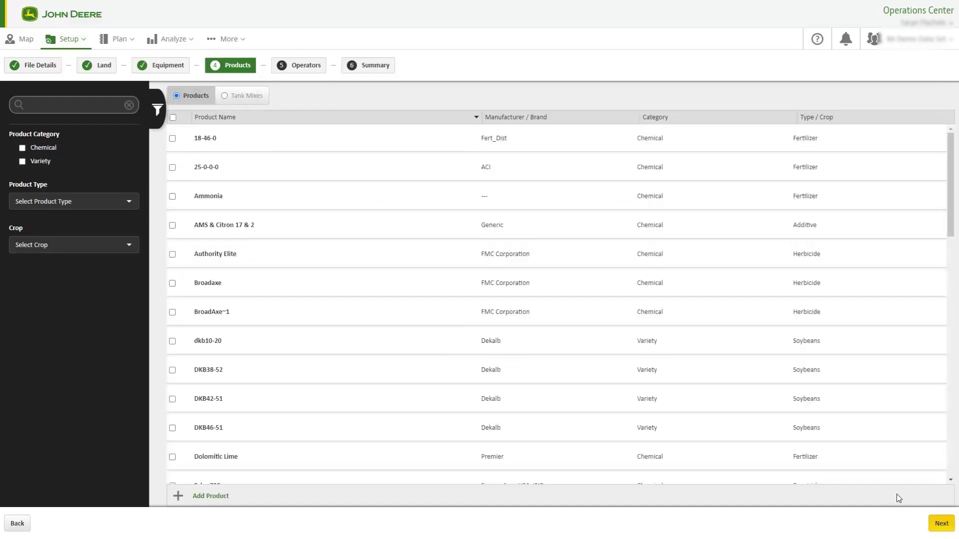
# Step: Add Ammonia, Broadaxe and Lime as products, briefly opening and closing the Setup menu
pyautogui.click(172, 196)
pyautogui.click(172, 282)
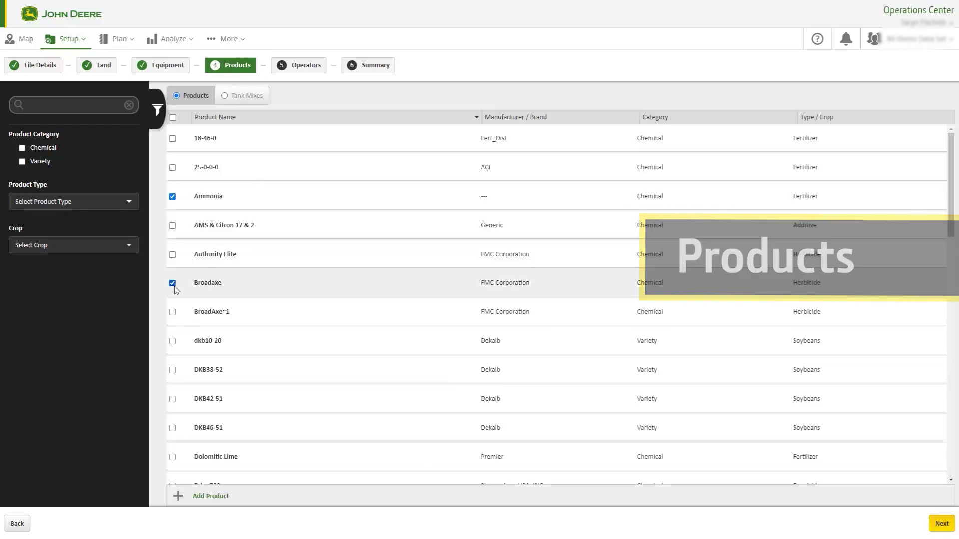
pyautogui.scroll(-1, 174, 309)
pyautogui.scroll(-2, 175, 309)
pyautogui.scroll(-2, 175, 309)
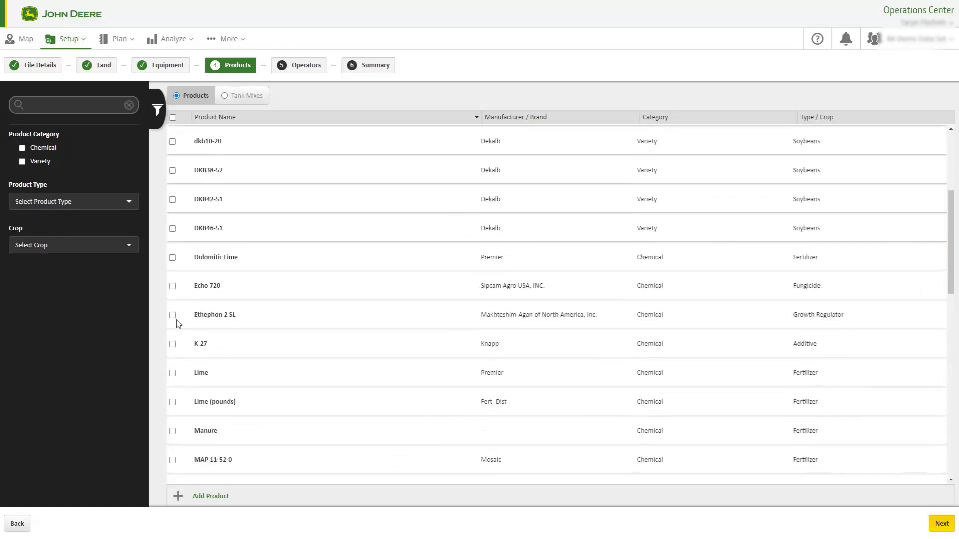
pyautogui.click(172, 373)
pyautogui.click(76, 42)
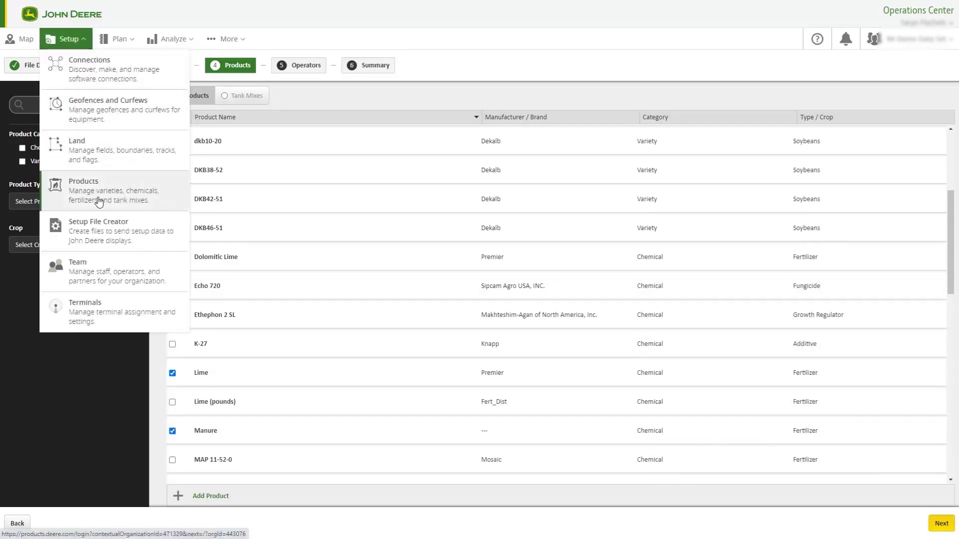
pyautogui.click(75, 41)
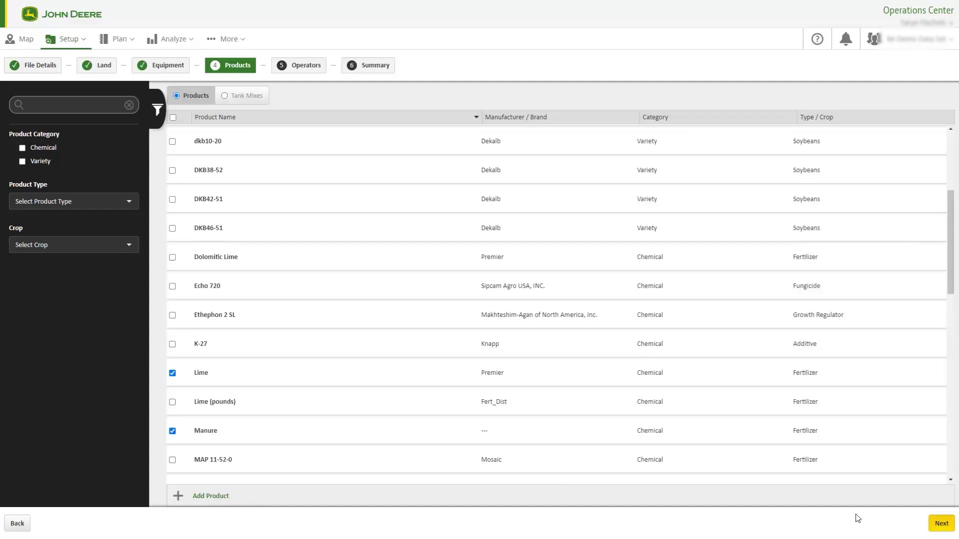
# Step: Continue past operators to the Summary and choose Create File
pyautogui.click(941, 524)
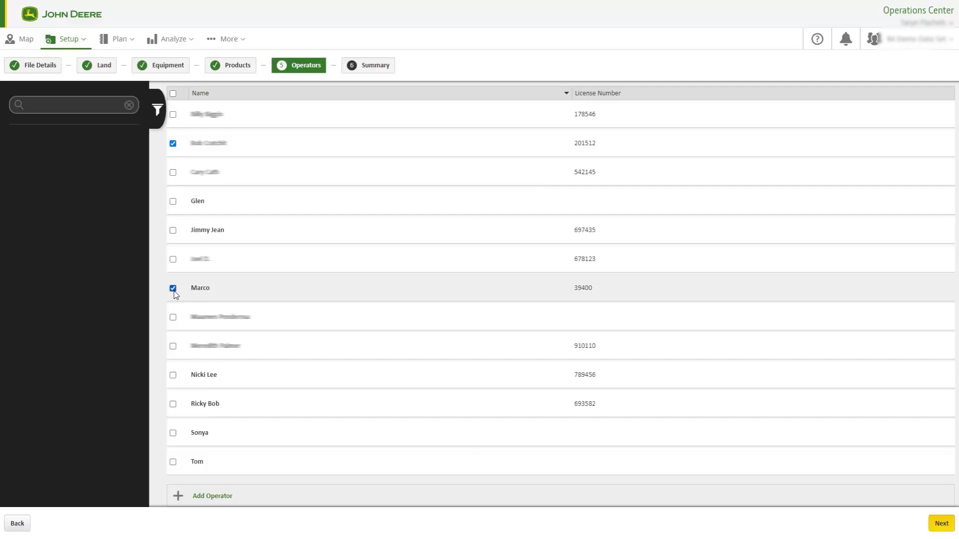
pyautogui.click(941, 523)
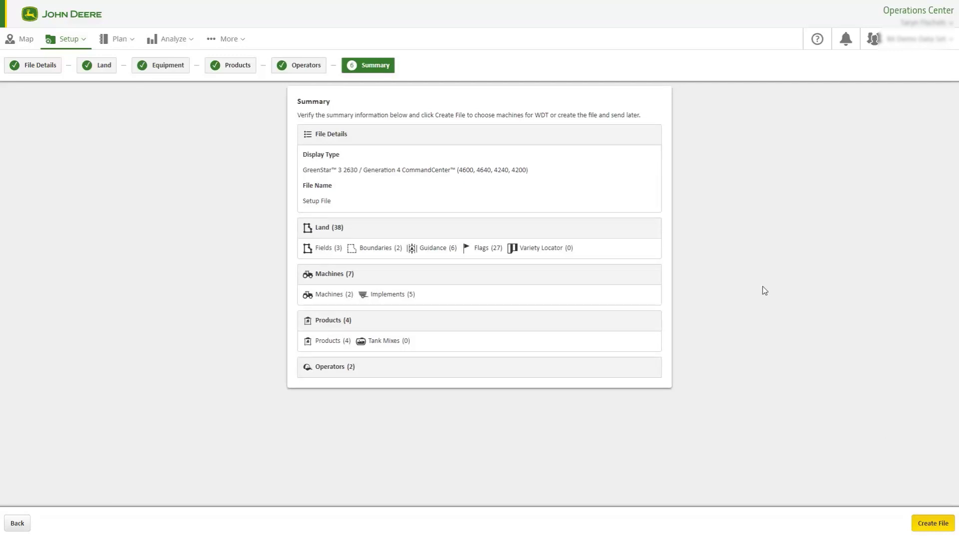
pyautogui.click(928, 527)
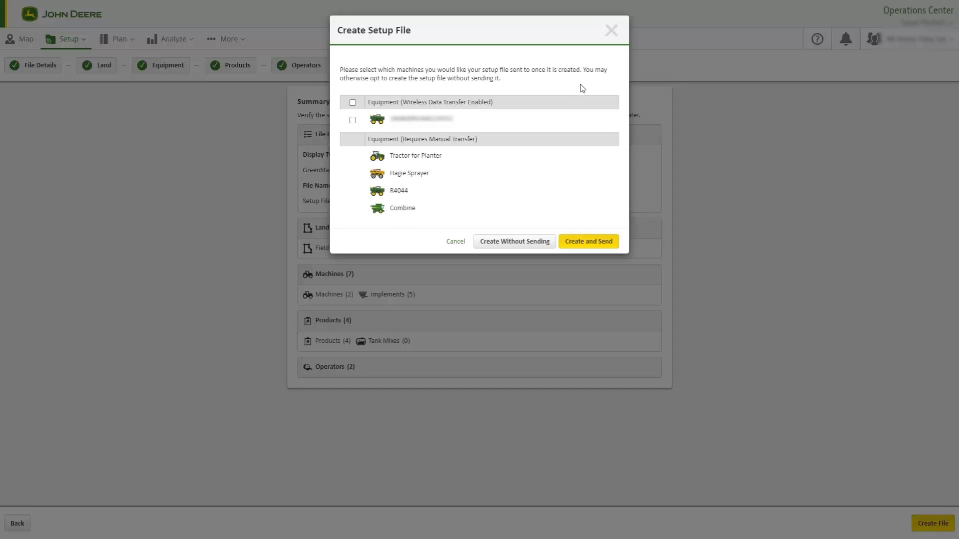
# Step: Choose the Wireless Data Transfer Enabled machine as the setup file's recipient
pyautogui.click(354, 120)
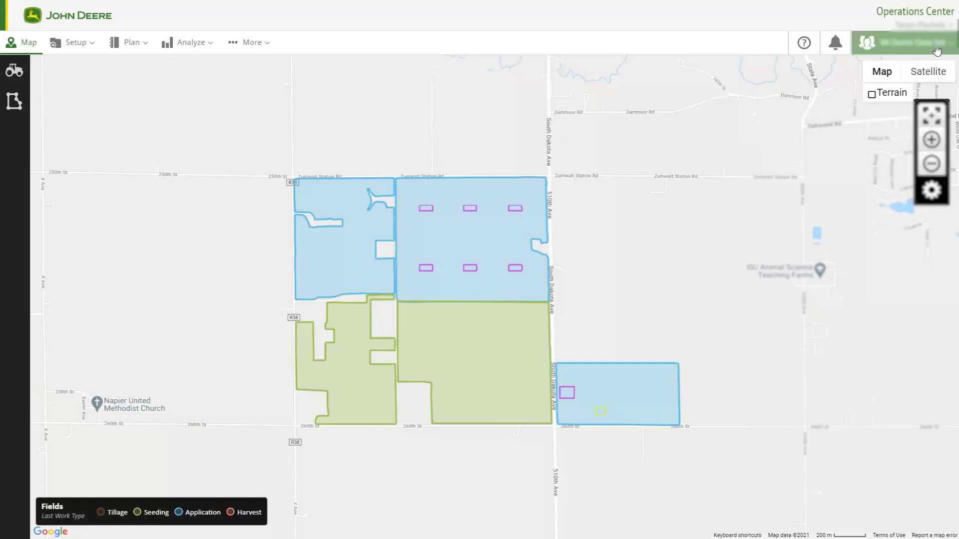
# Step: Enable AutoPath in the R4 Demo Data Set organization's settings and save
pyautogui.click(906, 42)
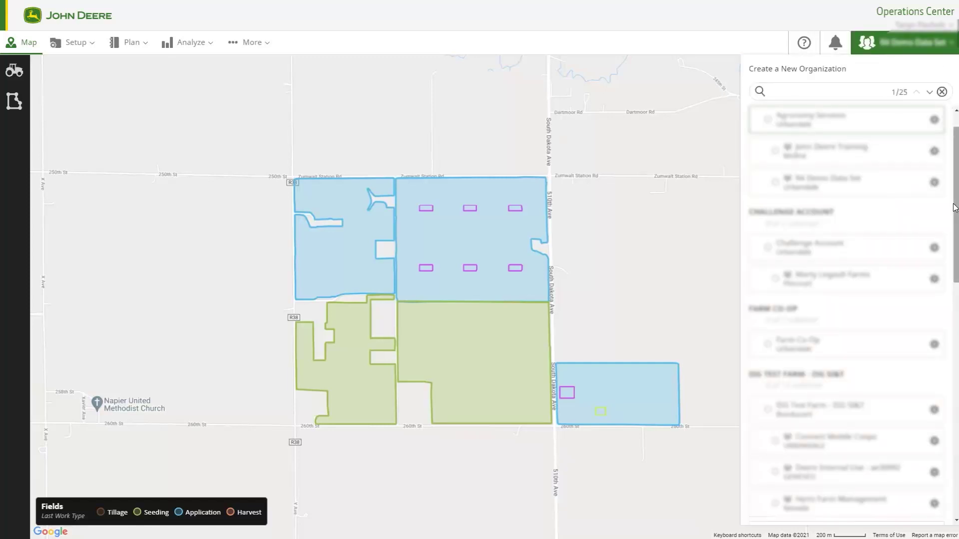
pyautogui.moveTo(956, 189); pyautogui.dragTo(954, 463)
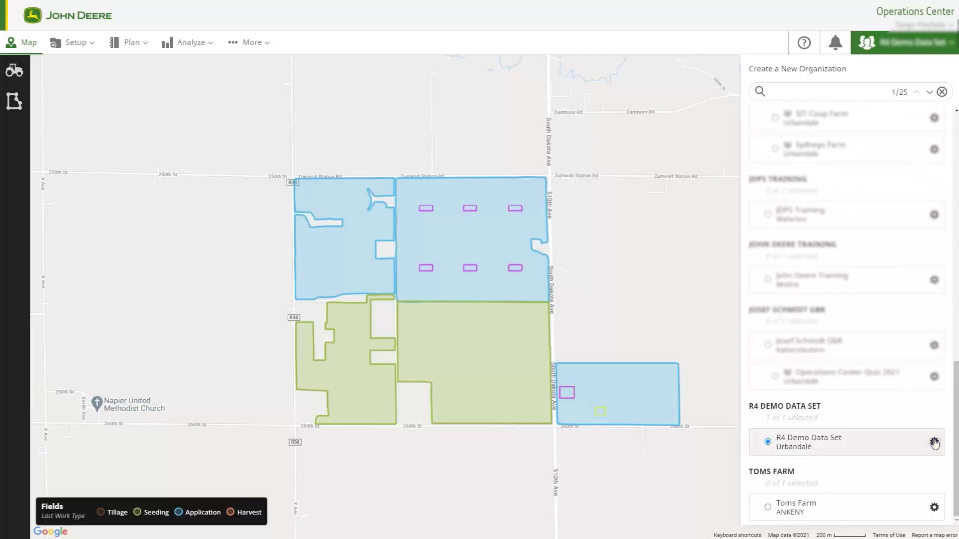
pyautogui.click(933, 442)
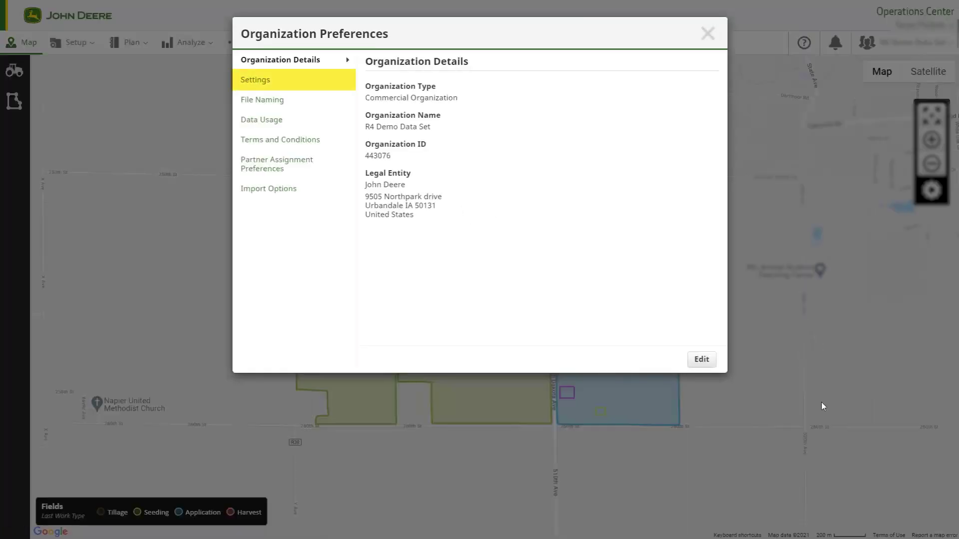
pyautogui.click(299, 83)
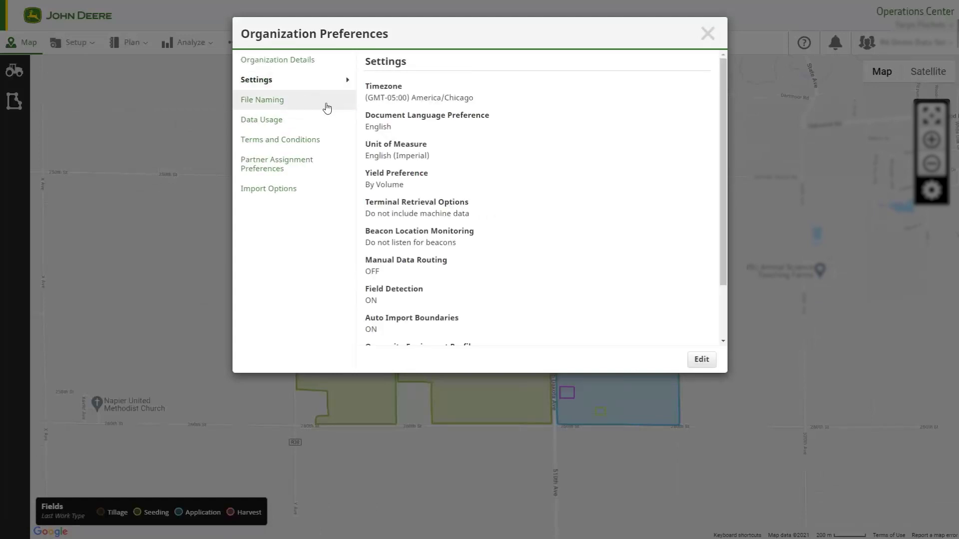
pyautogui.scroll(-2, 475, 219)
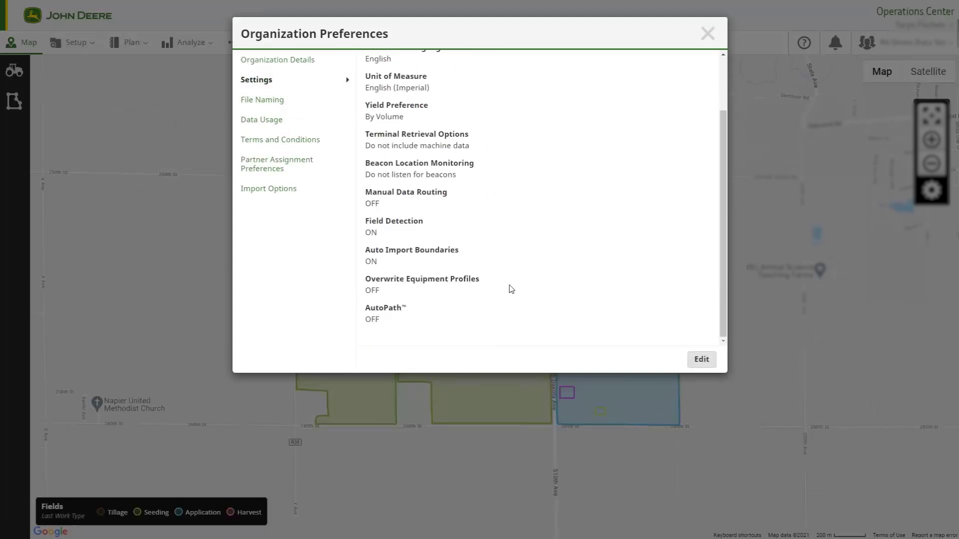
pyautogui.click(701, 359)
pyautogui.scroll(-3, 448, 322)
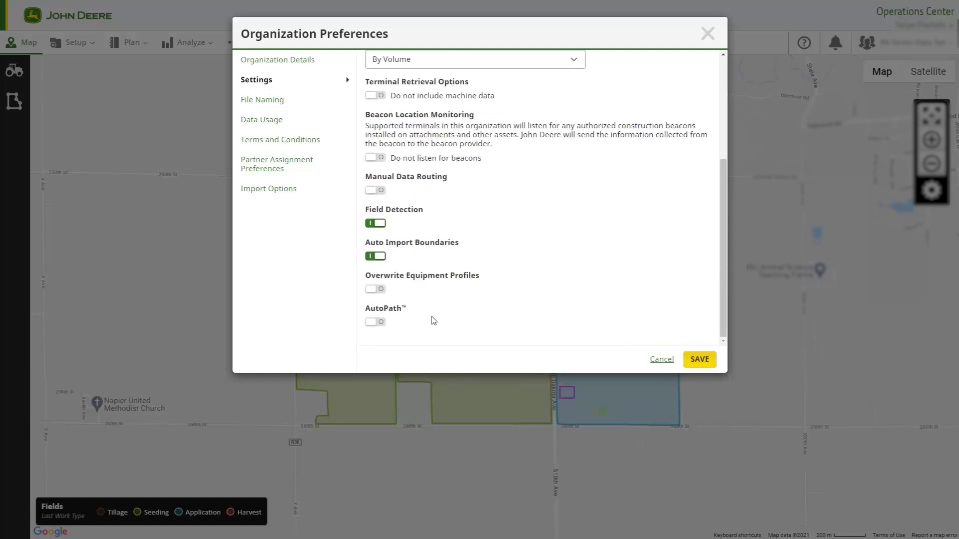
pyautogui.click(380, 324)
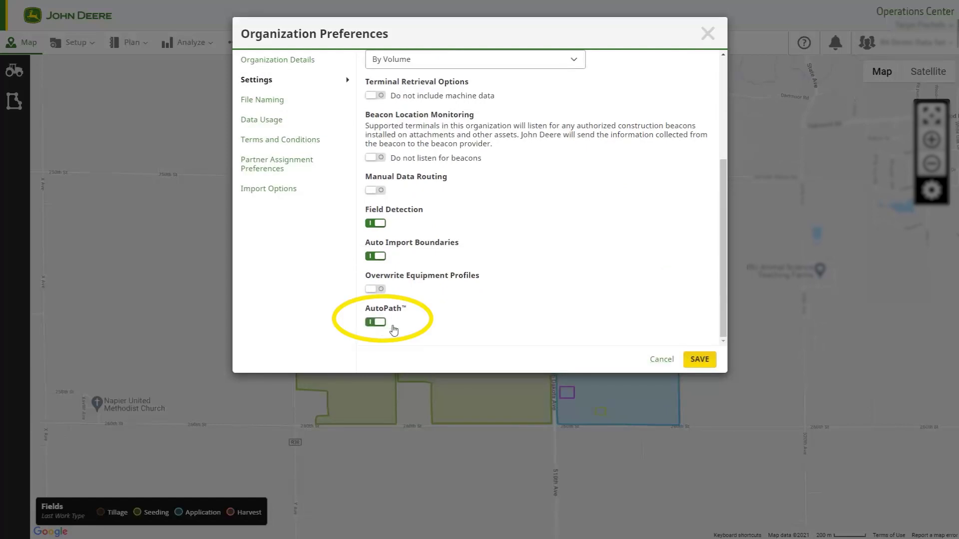
pyautogui.click(697, 359)
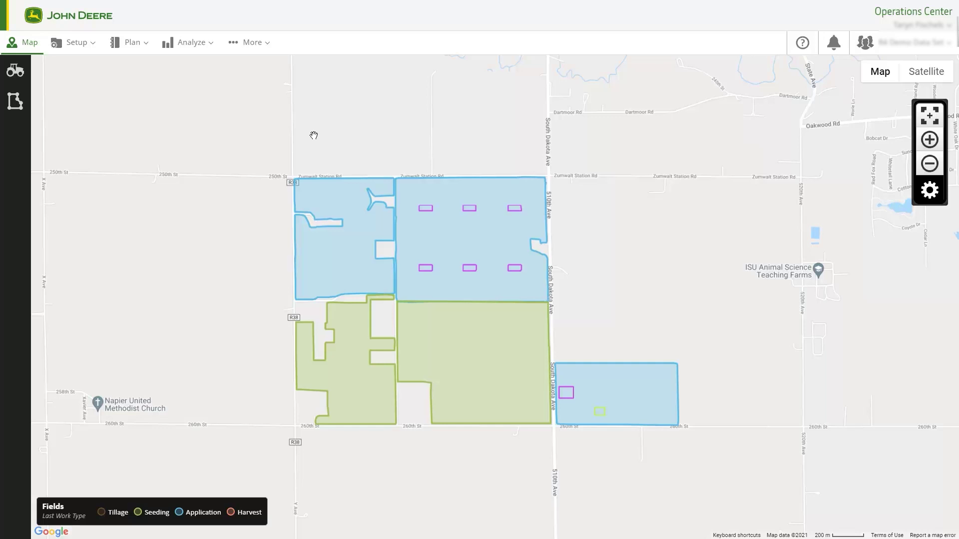
# Step: Open Field Analyzer Beta and select the field Rented 1
pyautogui.click(191, 42)
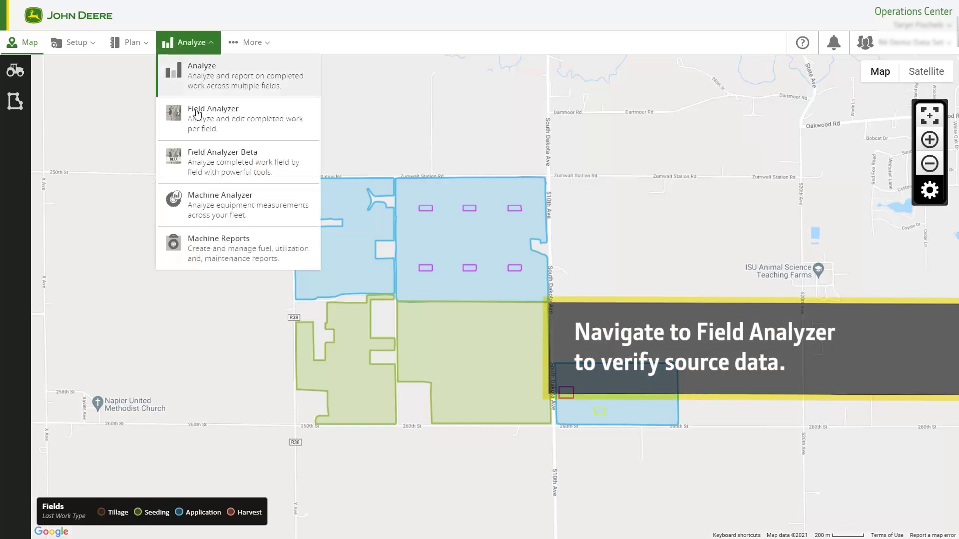
pyautogui.click(225, 166)
pyautogui.write('rented')
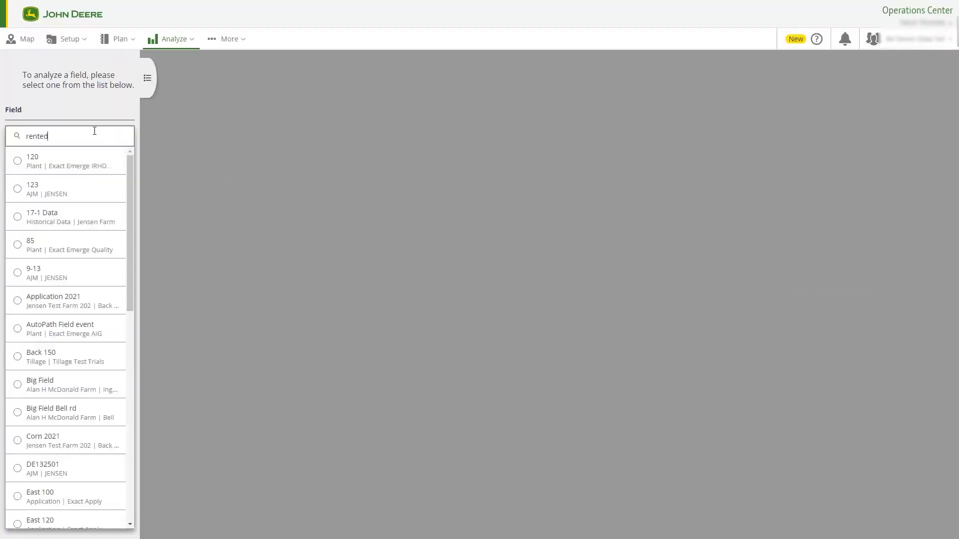
pyautogui.write('1')
pyautogui.click(95, 157)
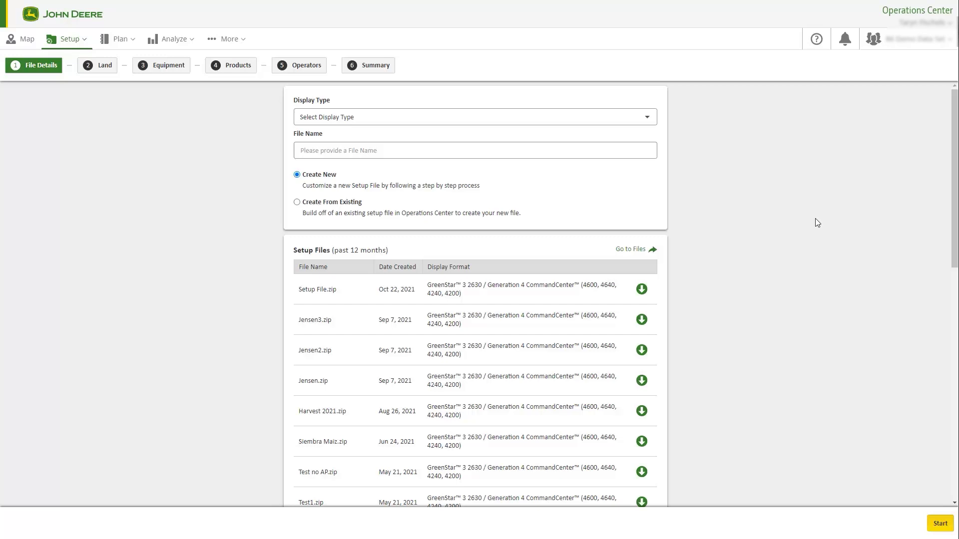
# Step: Start a Generation 4 CommandCenter setup file named Autopath and filter land to AutoPath fields
pyautogui.click(652, 116)
pyautogui.click(523, 142)
pyautogui.write('Autopath')
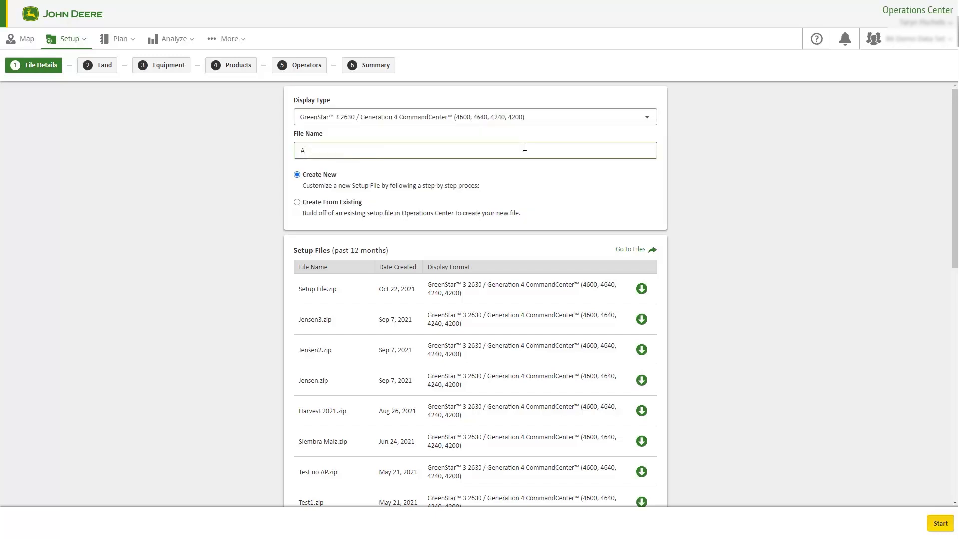
pyautogui.click(939, 522)
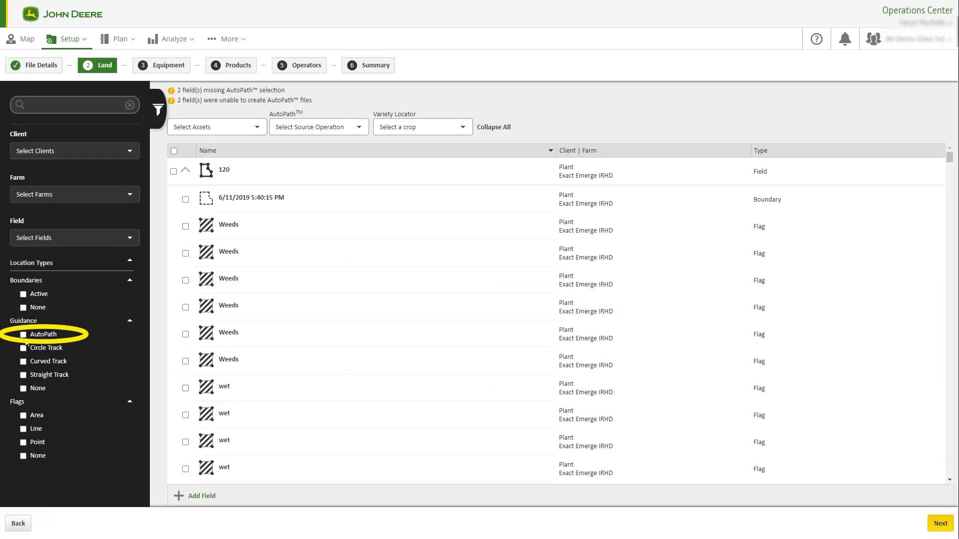
pyautogui.click(24, 335)
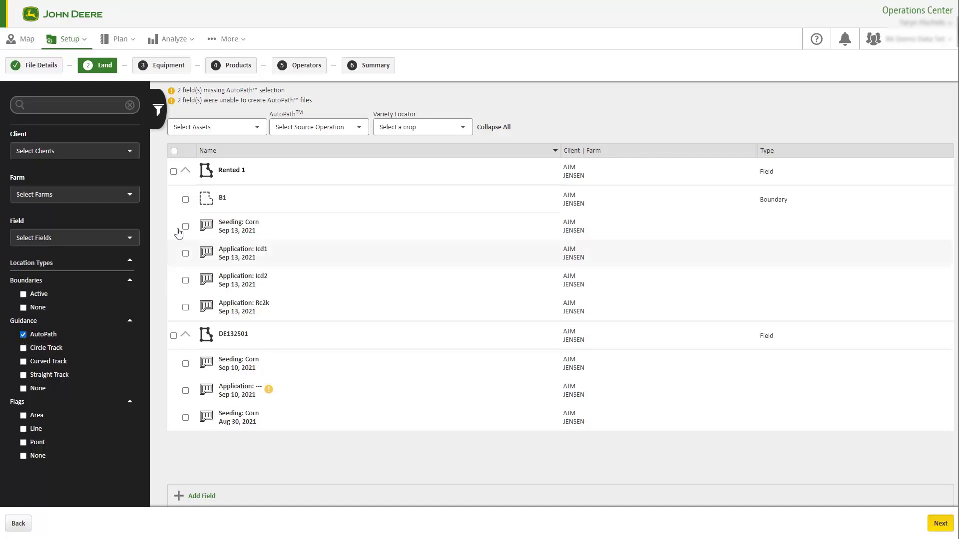
# Step: Include field Rented 1 and set the AutoPath source operation to Most Recent Seeding
pyautogui.click(174, 171)
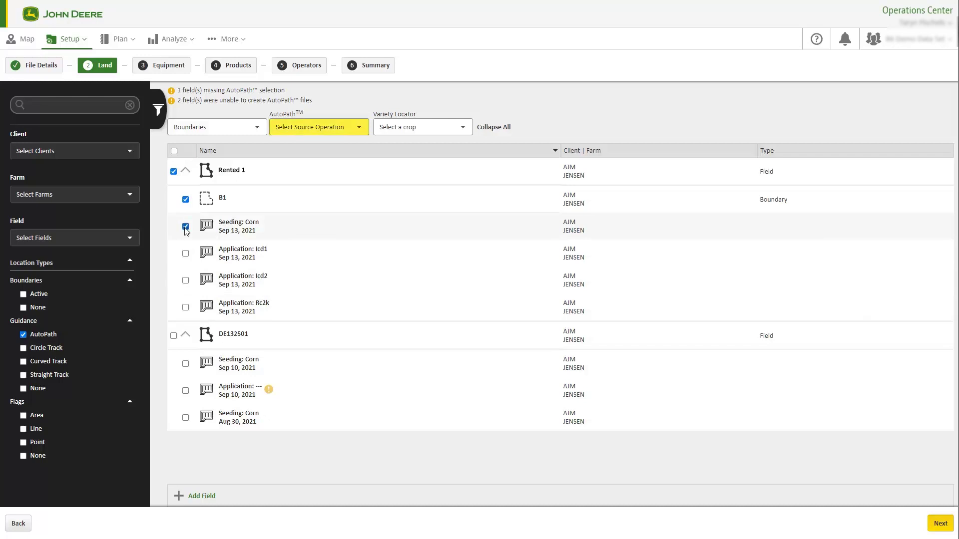
pyautogui.click(359, 127)
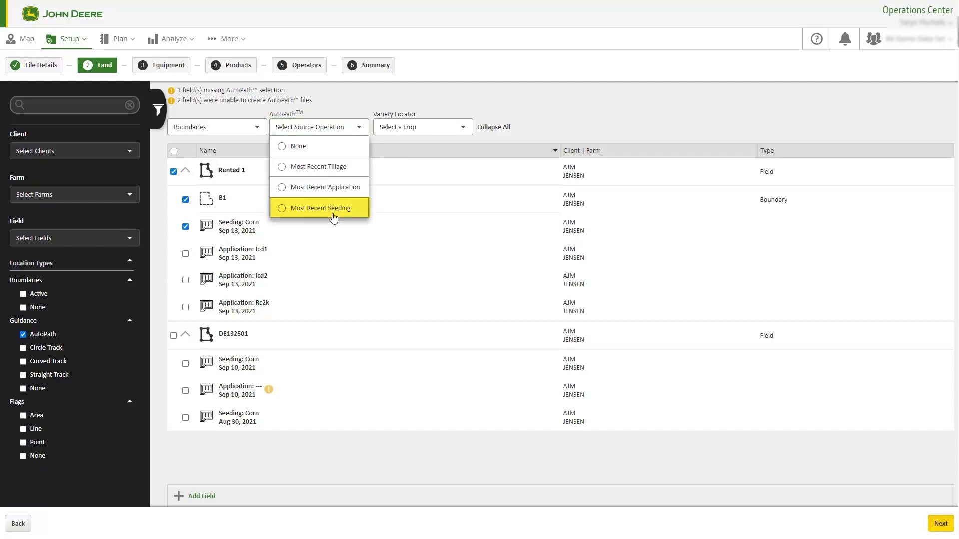
pyautogui.click(319, 207)
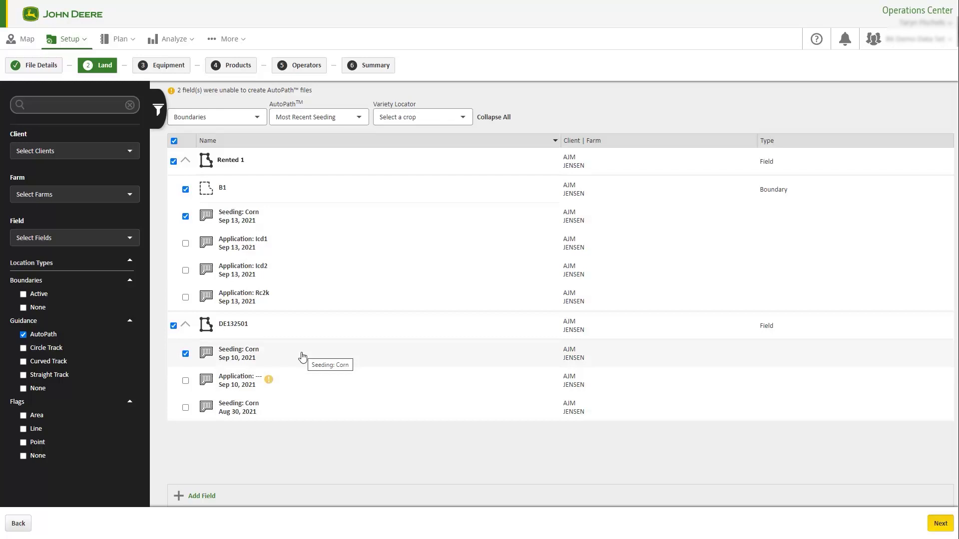
# Step: Select the Combine machine and all its implements as equipment
pyautogui.click(940, 523)
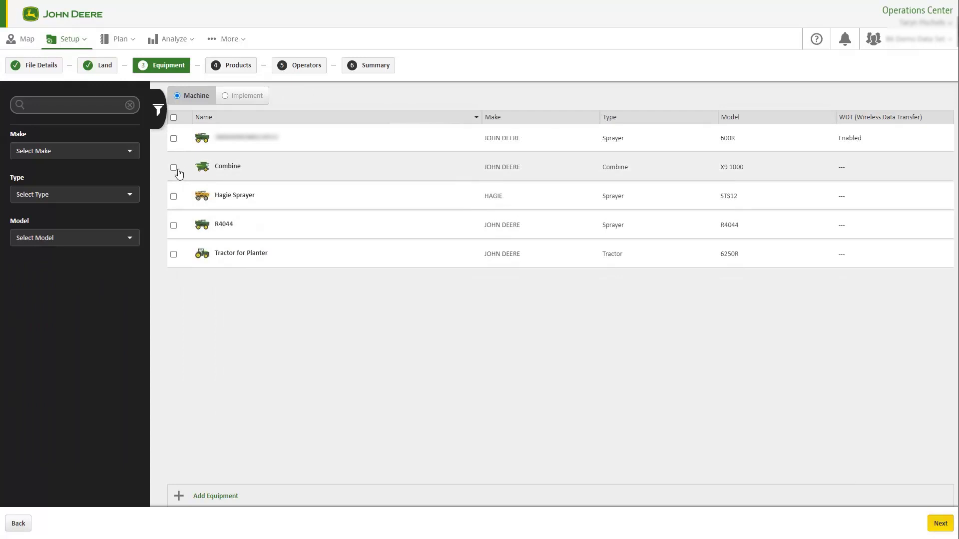
pyautogui.click(174, 167)
pyautogui.click(246, 95)
pyautogui.click(173, 117)
# Step: Select products Ammonia, Broadaxe, DKB46-51 and Dolomitic Lime
pyautogui.click(940, 523)
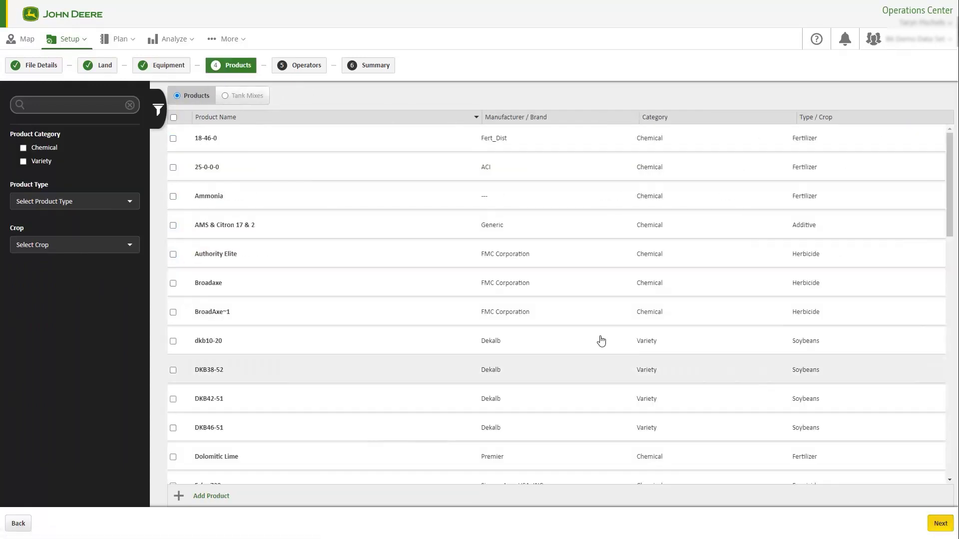
pyautogui.click(172, 197)
pyautogui.click(173, 284)
pyautogui.click(173, 428)
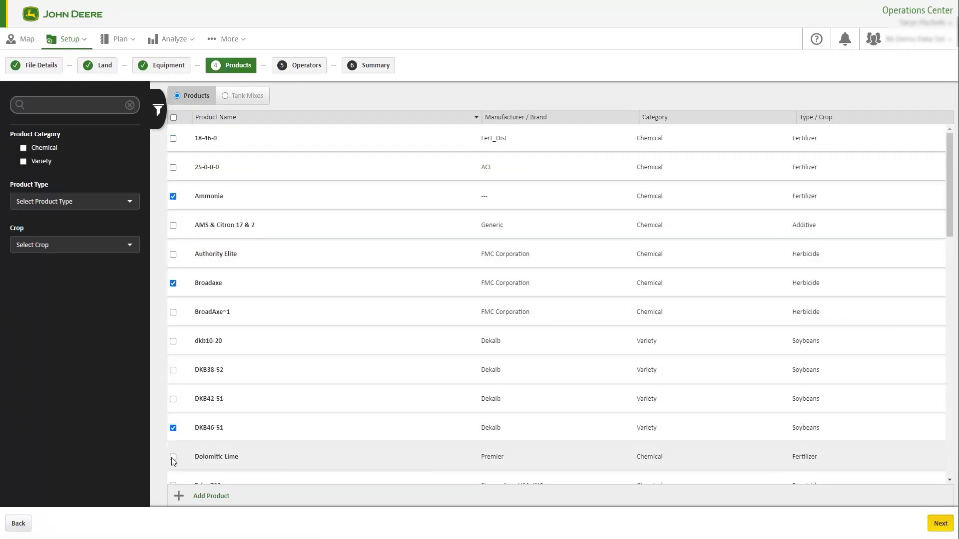
pyautogui.click(173, 457)
# Step: Select two operators, then create and send the AutoPath setup file
pyautogui.click(940, 523)
pyautogui.click(173, 172)
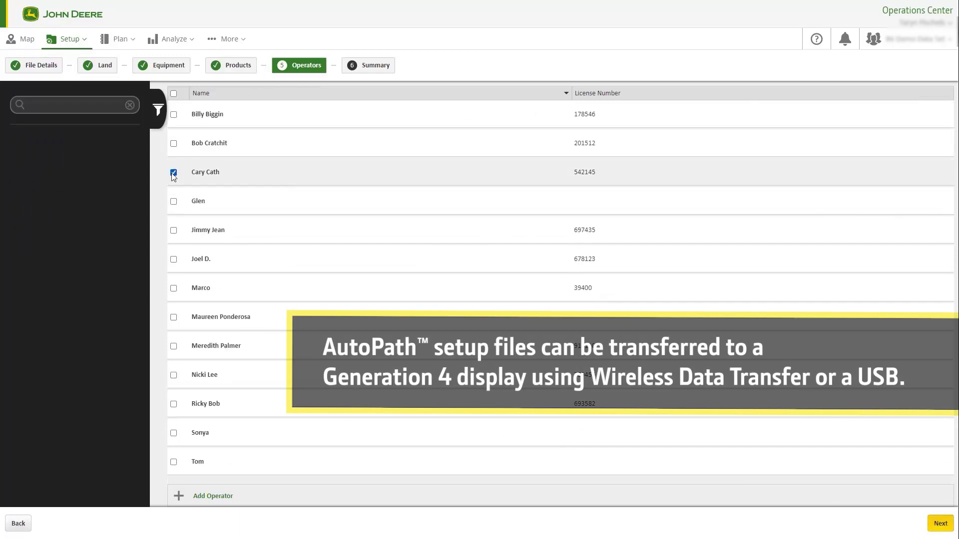
pyautogui.click(173, 374)
pyautogui.click(940, 523)
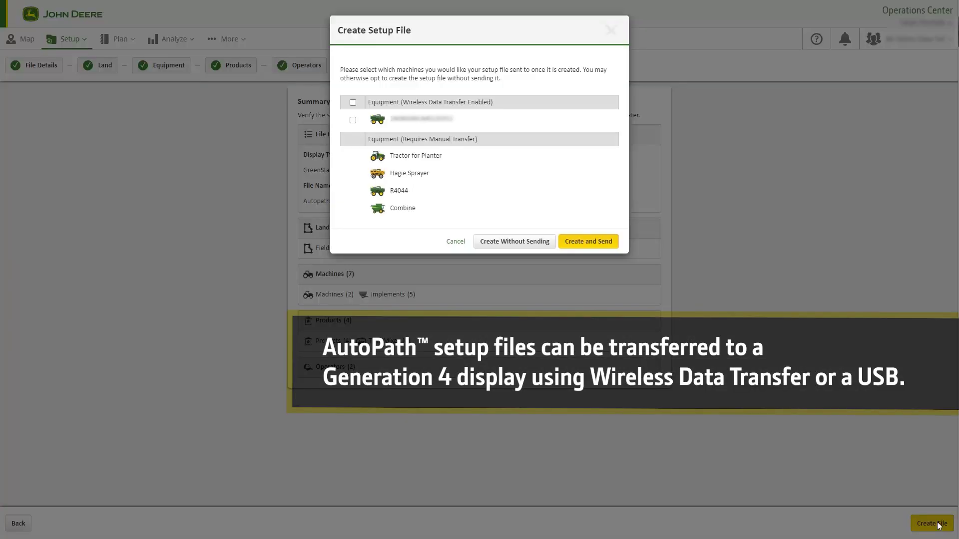
pyautogui.click(588, 241)
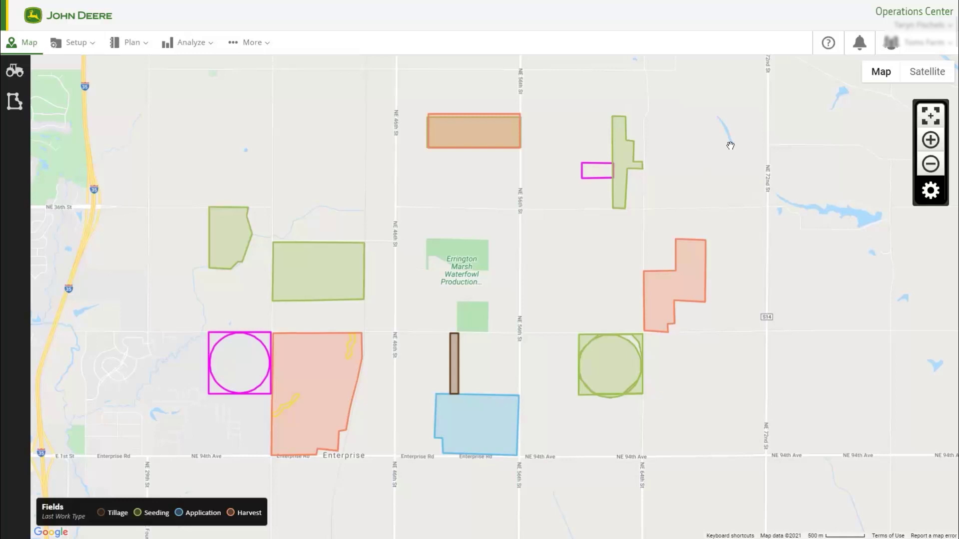
# Step: Show the help menu with release notes, how-to videos, support and feedback
pyautogui.click(828, 43)
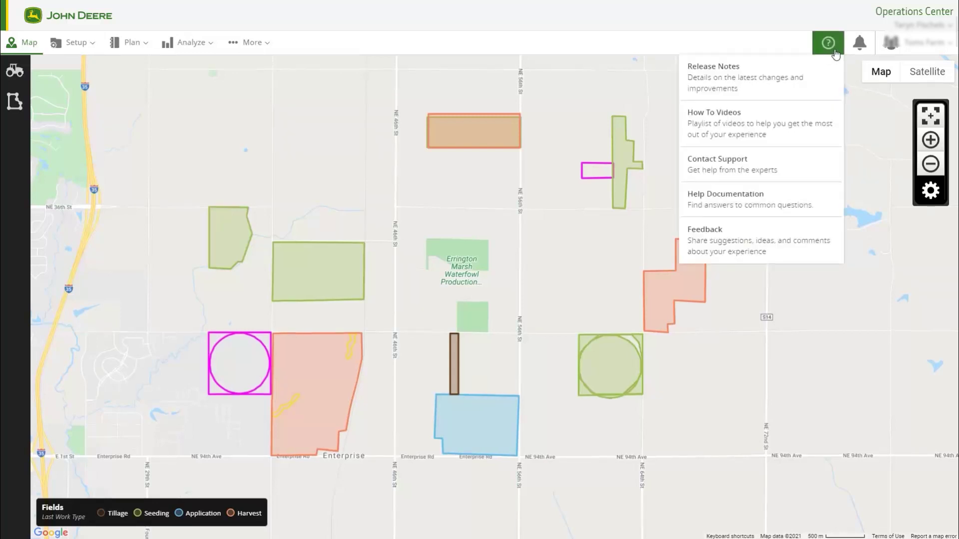